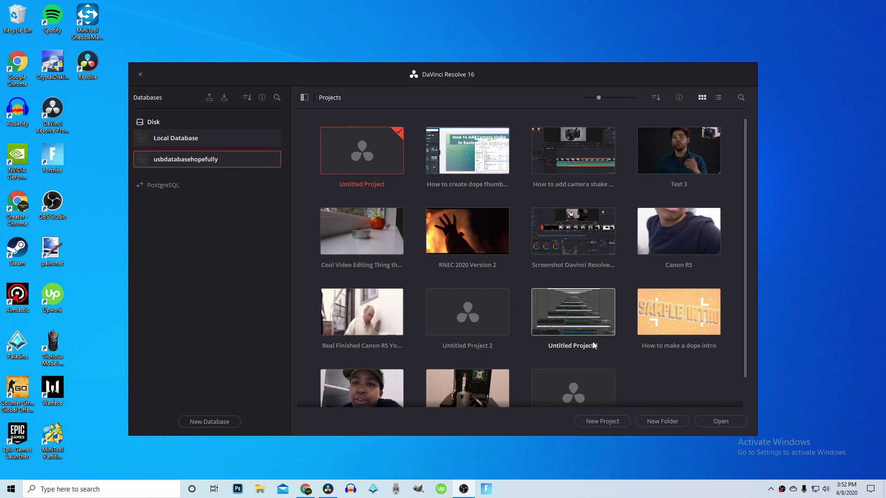
Create a new project named "Test 4"
click(619, 420)
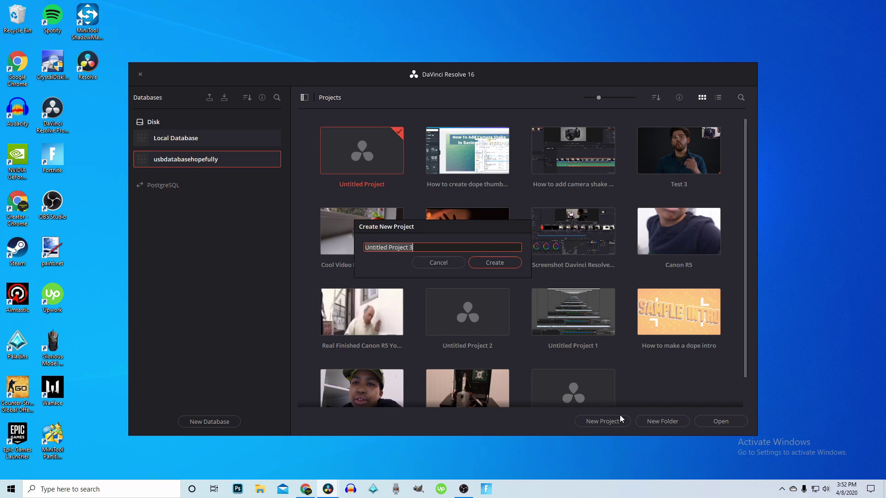
key(BackSpace)
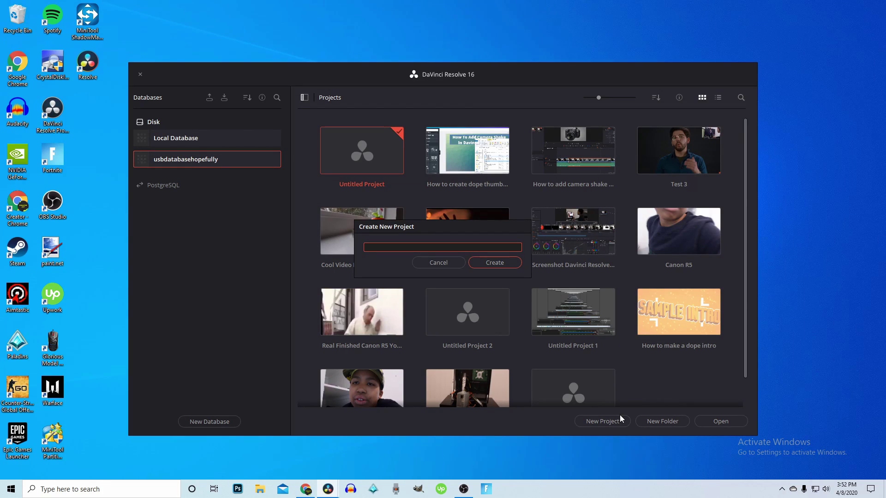
text(Test 4)
click(493, 263)
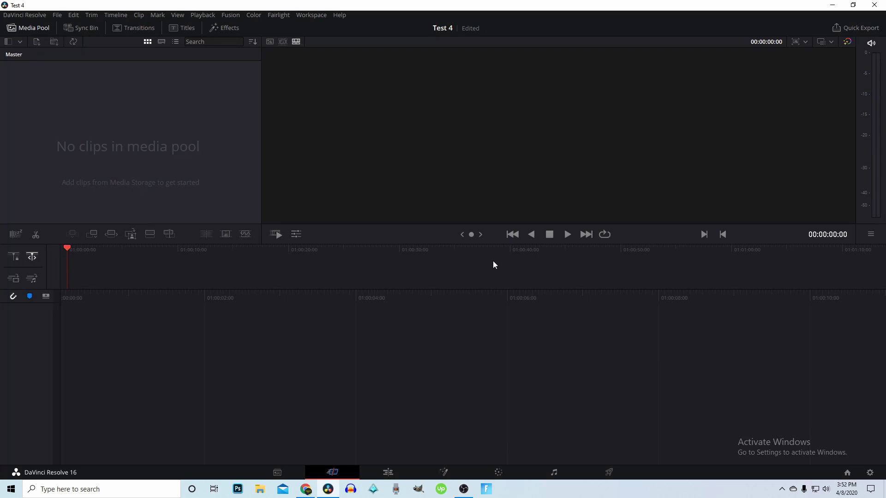
Import MVI_0571 from the Boring Room B-Roll Challenge folder on the ESD-USB (E:) drive, changing the project's frame rate to match the clip
click(255, 493)
scroll(526, 307, down, 6)
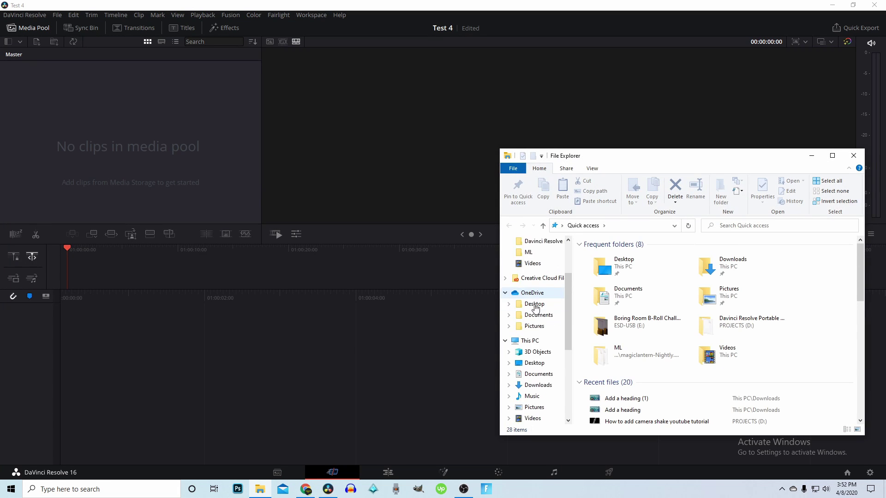
scroll(536, 308, down, 1)
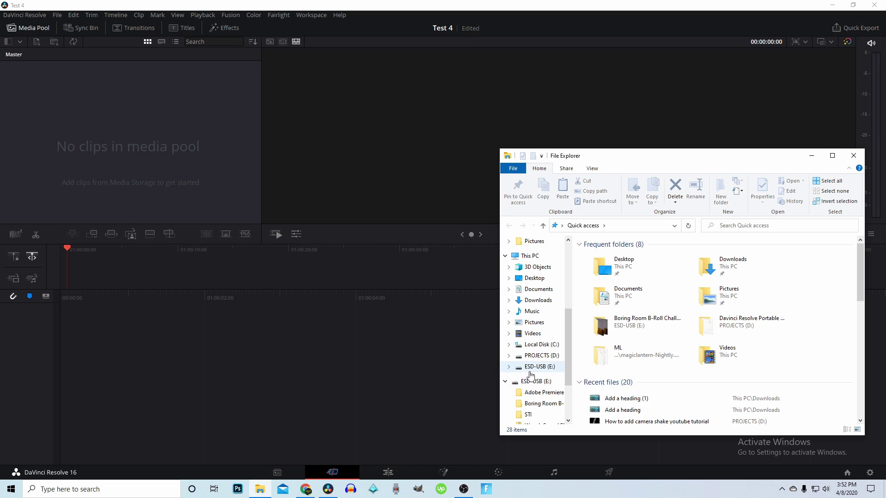
click(539, 366)
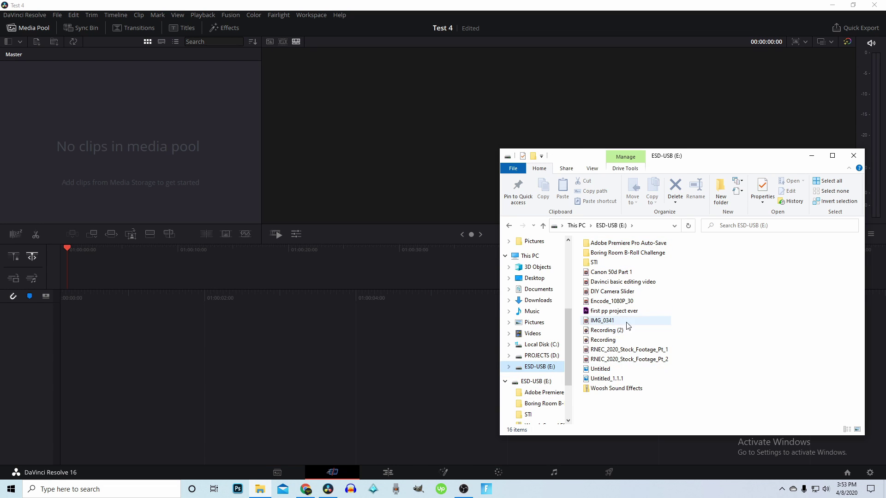
double_click(627, 253)
drag(627, 256, 153, 160)
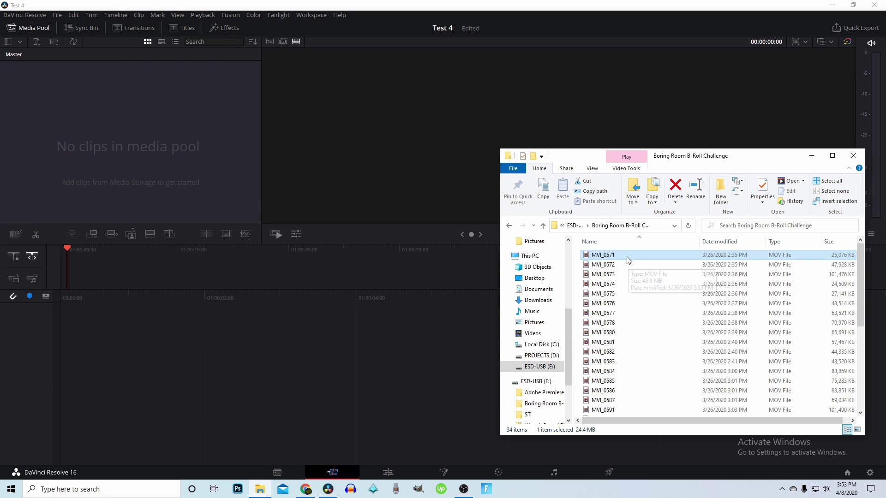
drag(629, 256, 181, 149)
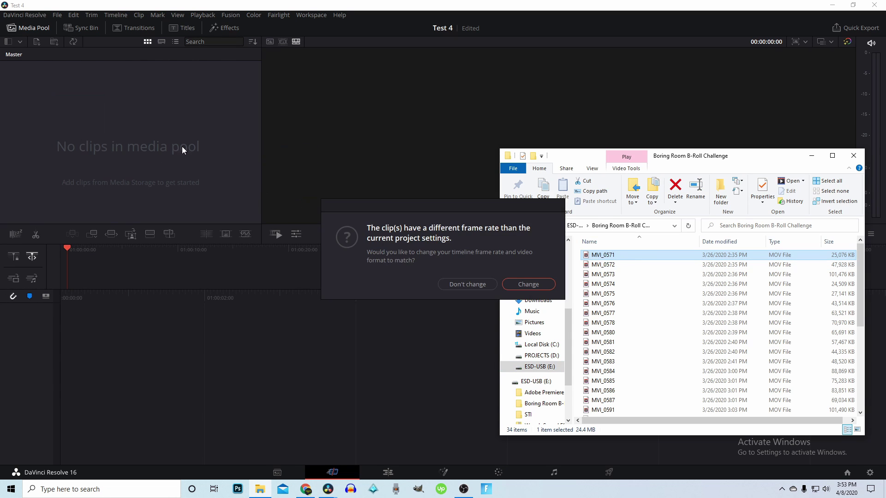
click(529, 284)
click(853, 156)
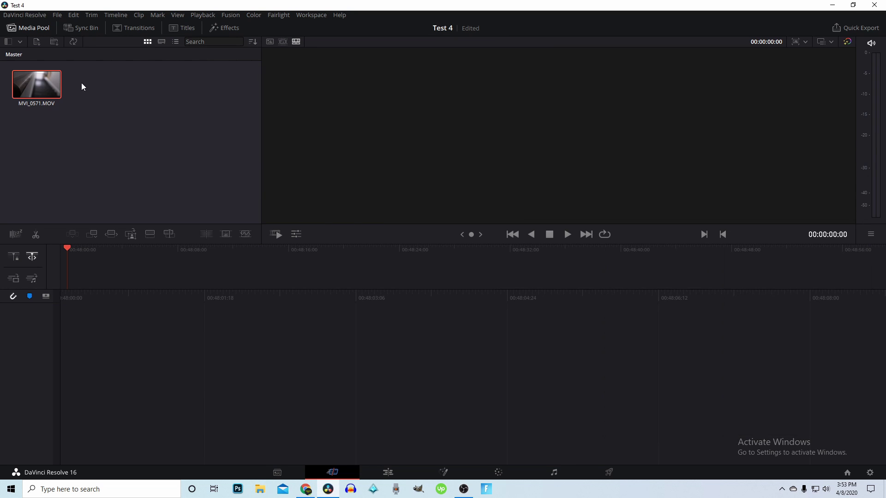
Place MVI_0571.MOV on a new timeline, play the shaky footage and return the playhead to the start
drag(39, 90, 119, 371)
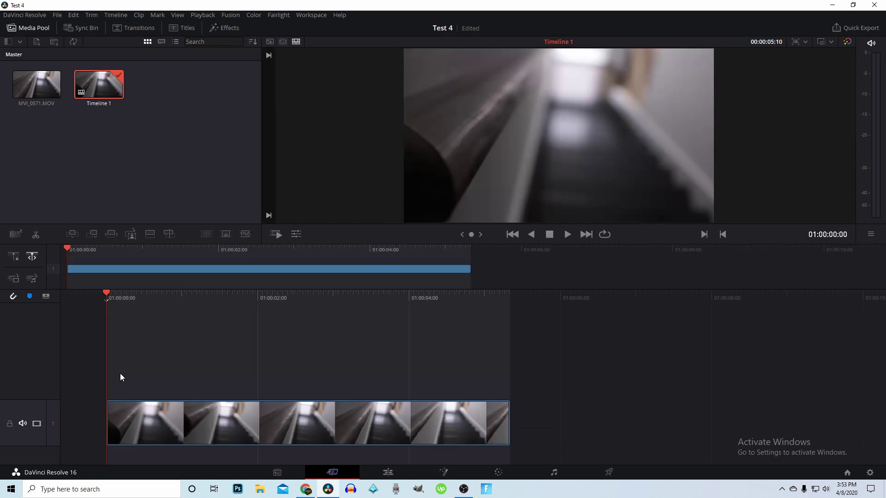
click(564, 236)
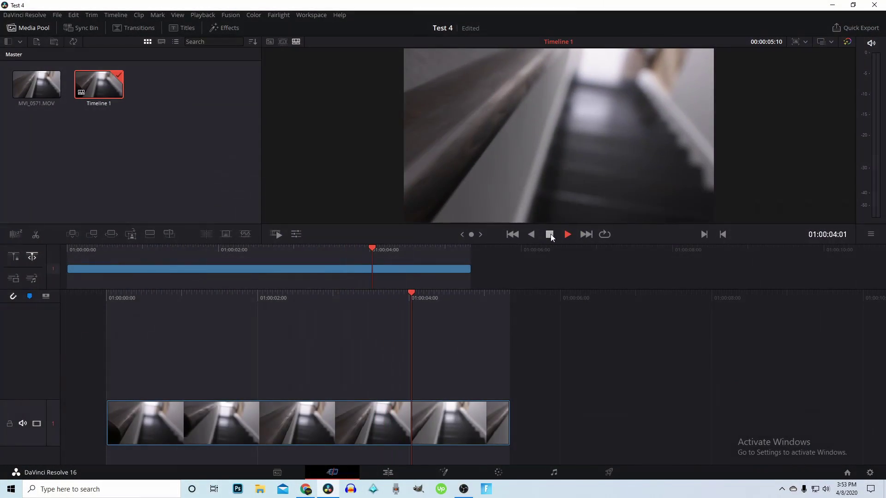
drag(406, 295, 92, 323)
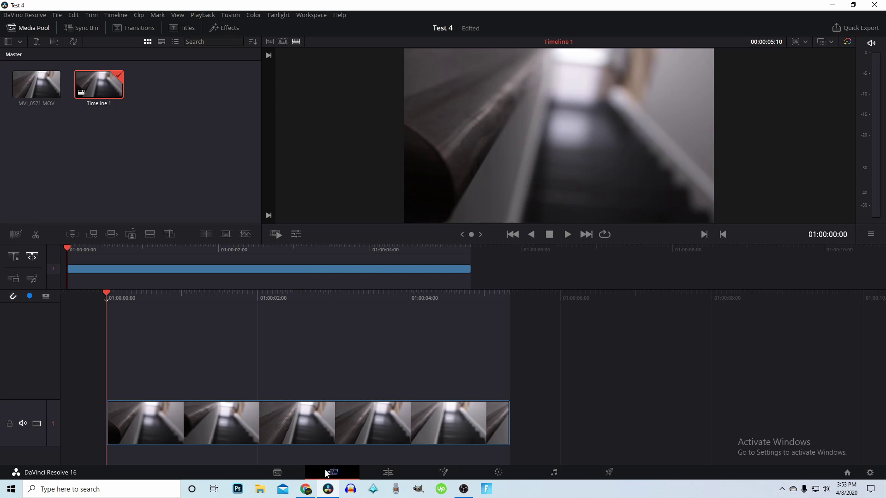
Switch to the Edit page, select the MVI_0571.MOV clip and expand its Stabilization settings
click(388, 472)
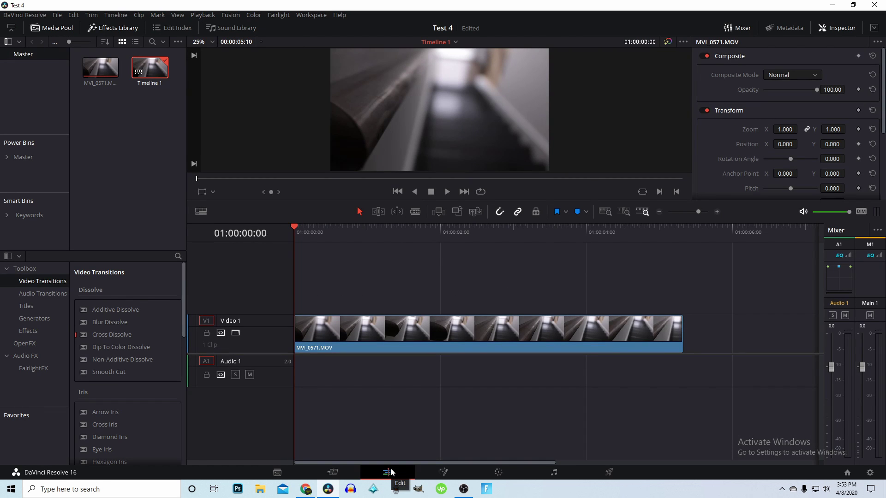
click(373, 336)
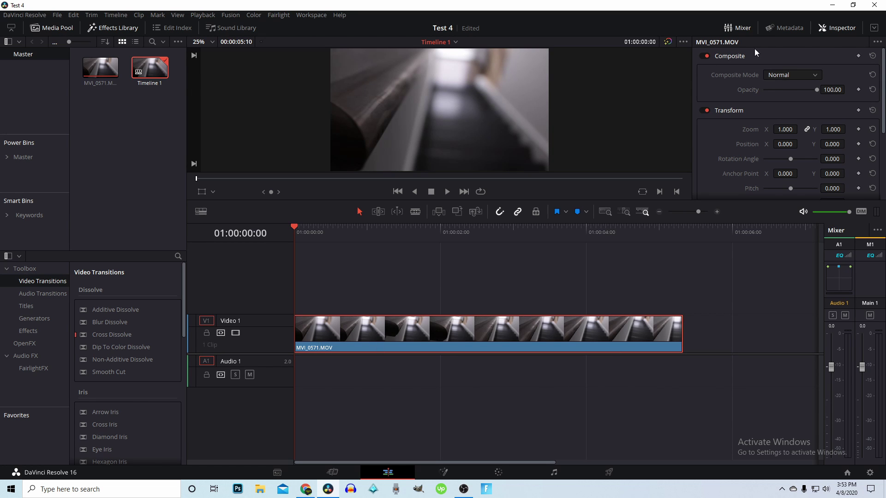
click(790, 29)
click(828, 27)
scroll(738, 157, down, 5)
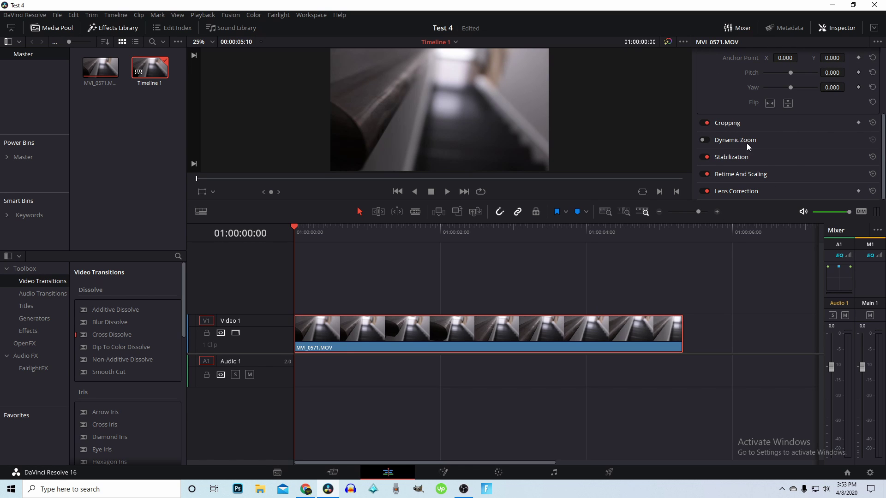
click(752, 154)
scroll(751, 154, down, 4)
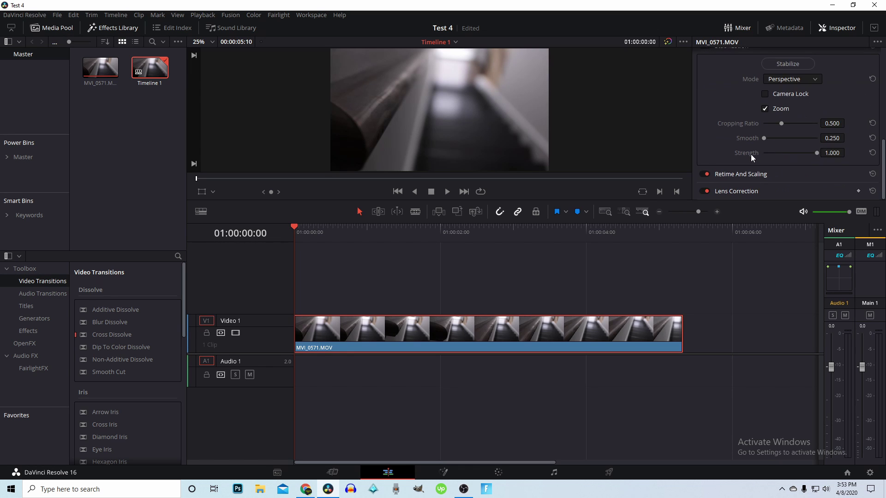
scroll(752, 154, up, 1)
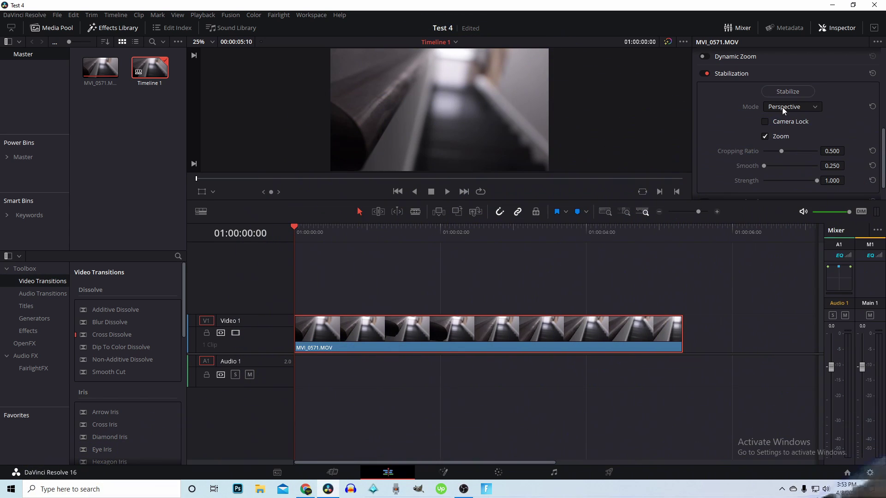
Stabilize the clip in Perspective mode with Camera Lock and Zoom enabled
click(765, 122)
click(766, 122)
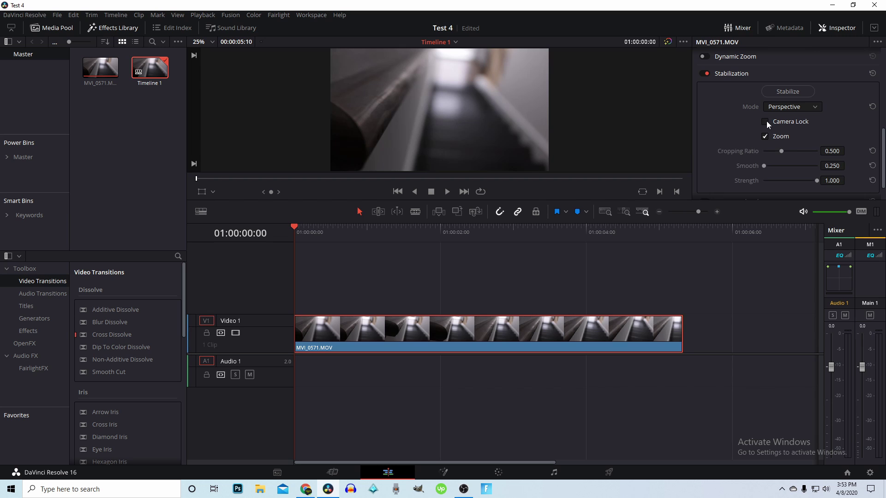
click(767, 122)
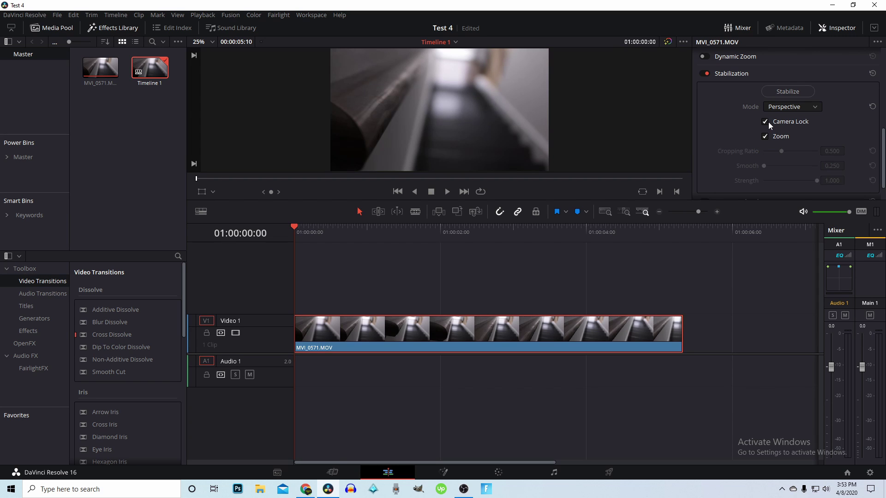
click(782, 93)
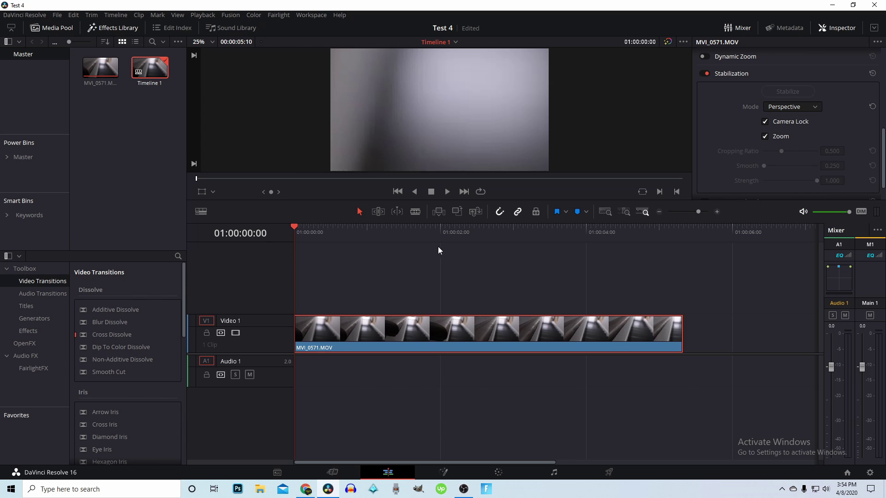
Play the camera-locked clip from the start to check the stabilization, then return the playhead to the beginning
drag(301, 229, 271, 273)
click(448, 192)
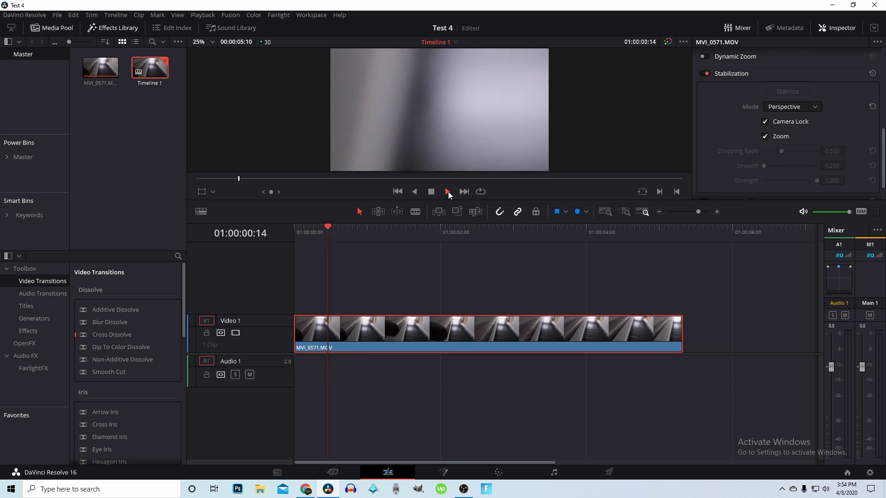
click(431, 193)
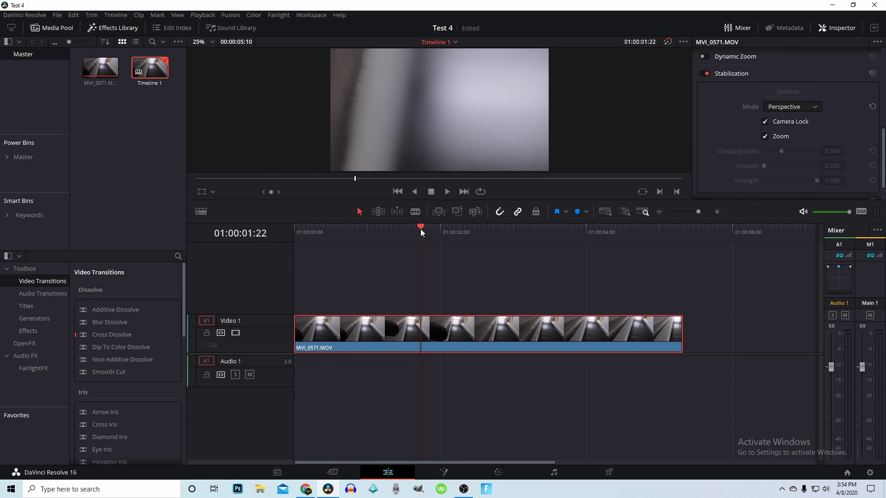
drag(422, 226, 281, 226)
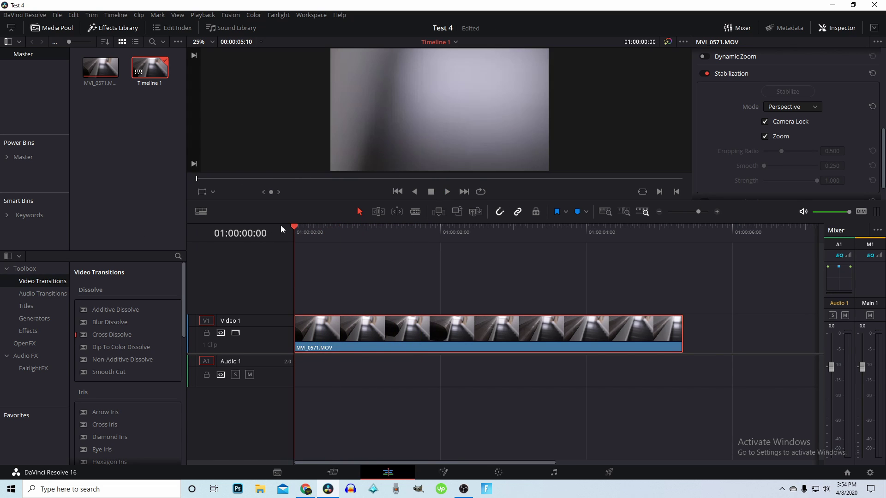
Disable Camera Lock, set the stabilization mode to Similarity and stabilize the clip again
click(765, 122)
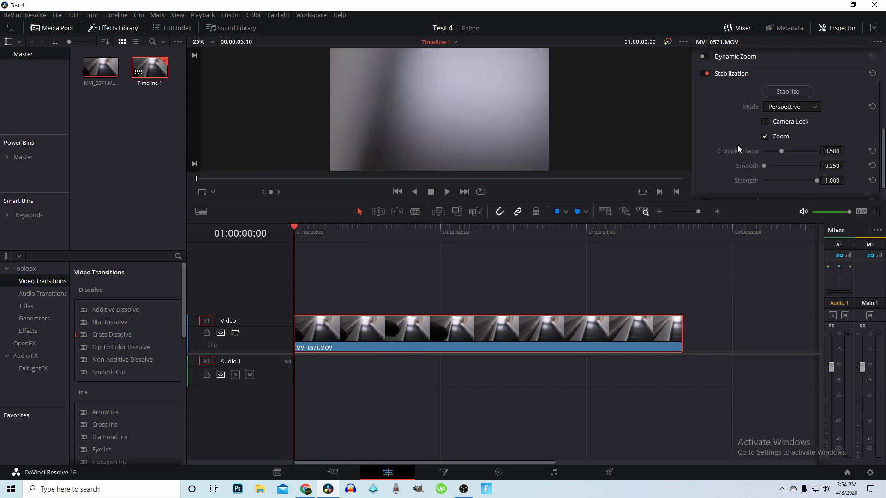
click(783, 107)
click(784, 129)
click(774, 92)
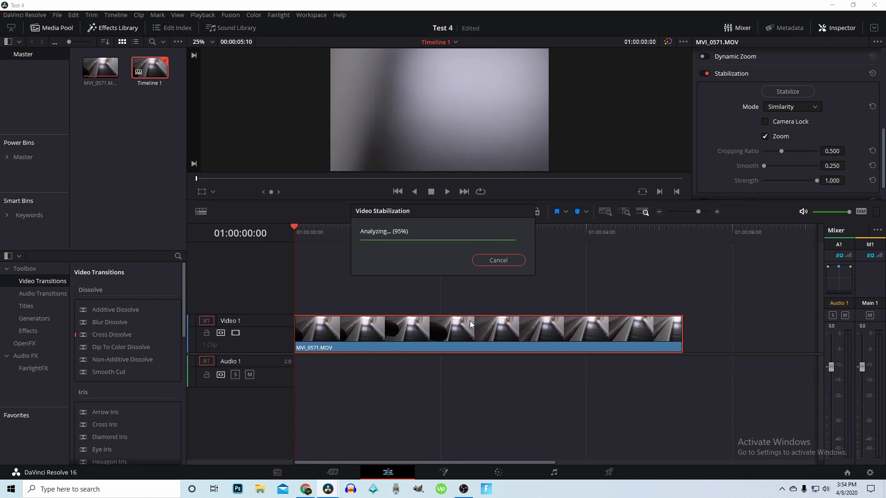
Play the clip stabilized in Similarity mode and scrub through it from the start to review the motion
click(446, 191)
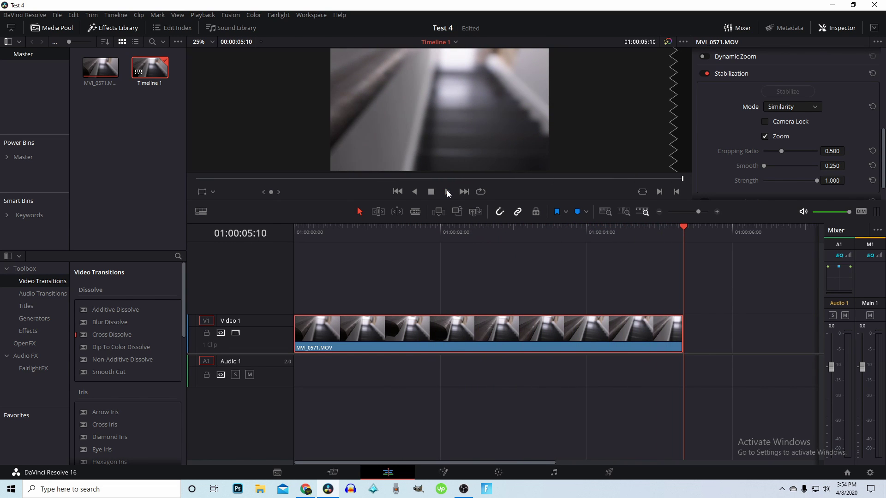
drag(683, 225, 270, 262)
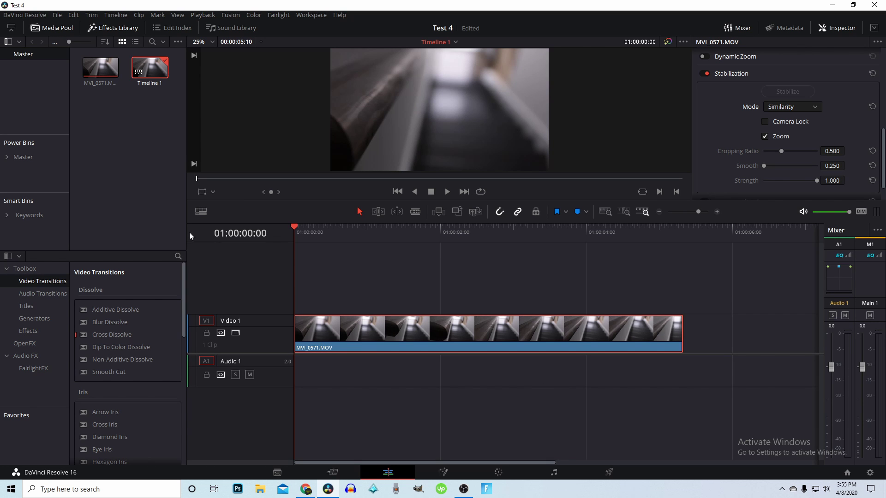
drag(295, 226, 366, 236)
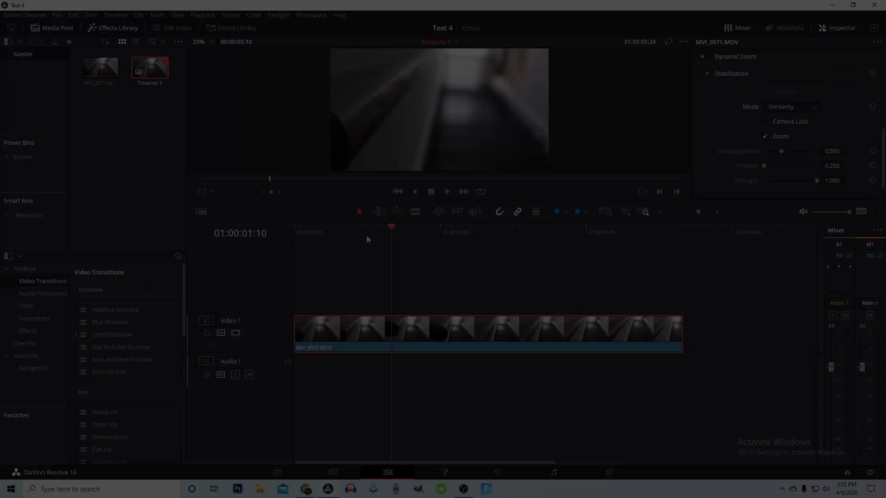